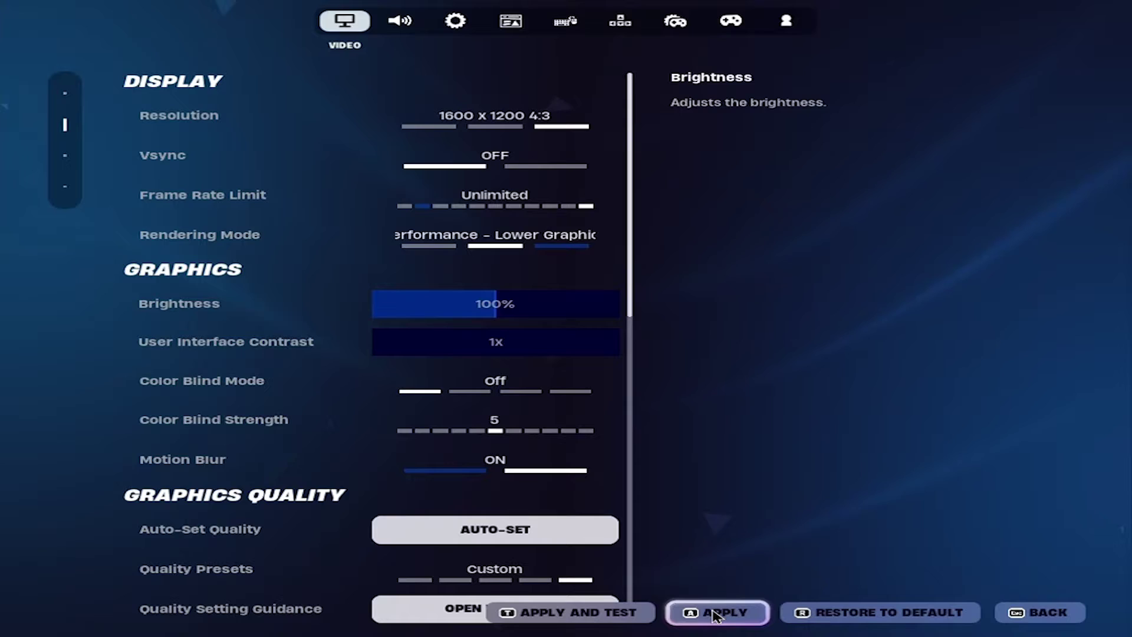
Apply and keep the 1280x960, 71% resolution, low-texture video settings, then switch to Game settings.
left_click(718, 612)
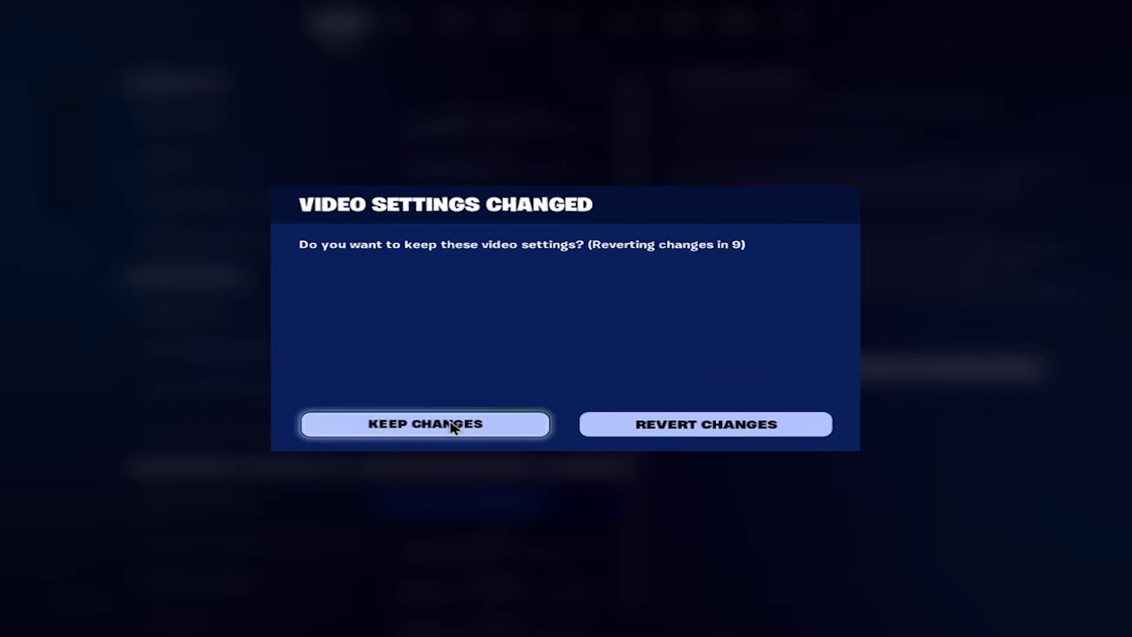
left_click(453, 427)
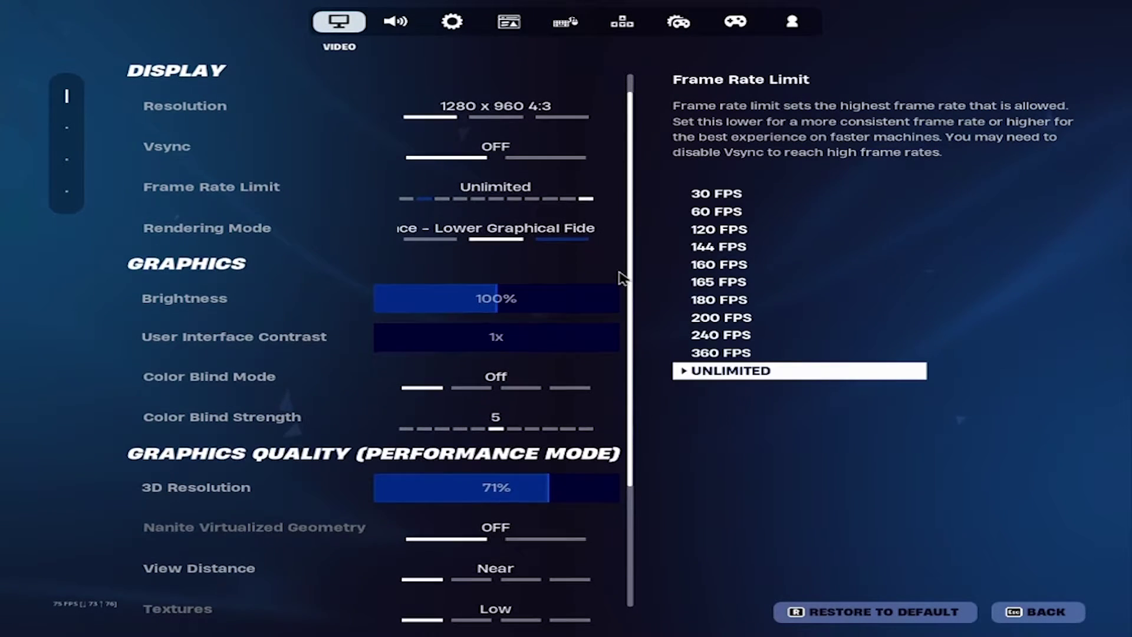
scroll(635, 265, "down", 4)
scroll(609, 363, "down", 2)
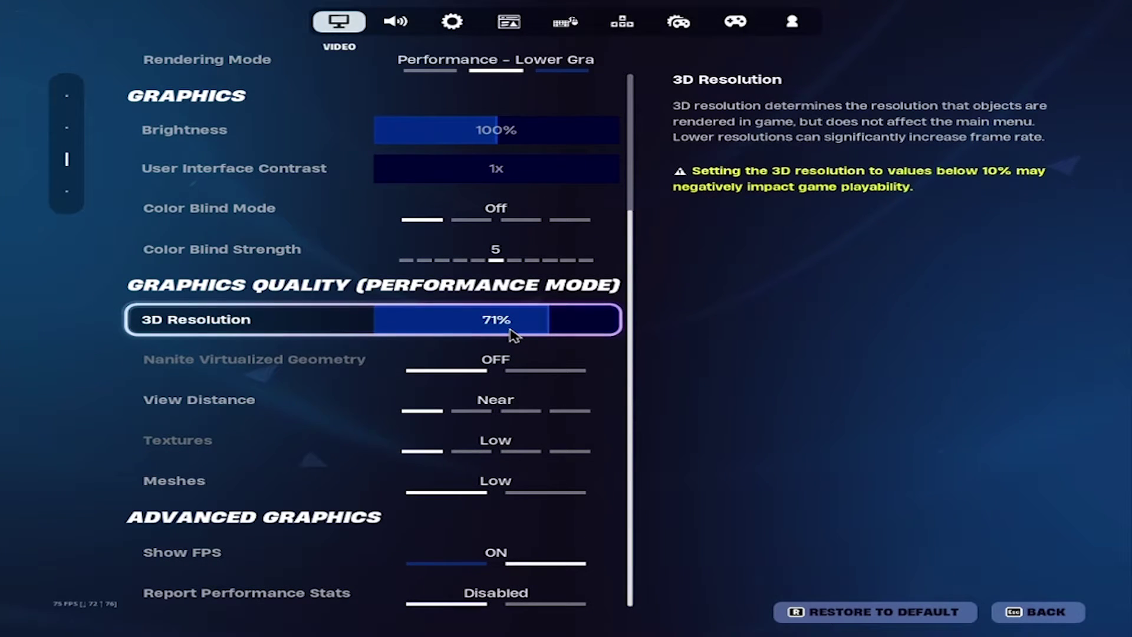
key("Down")
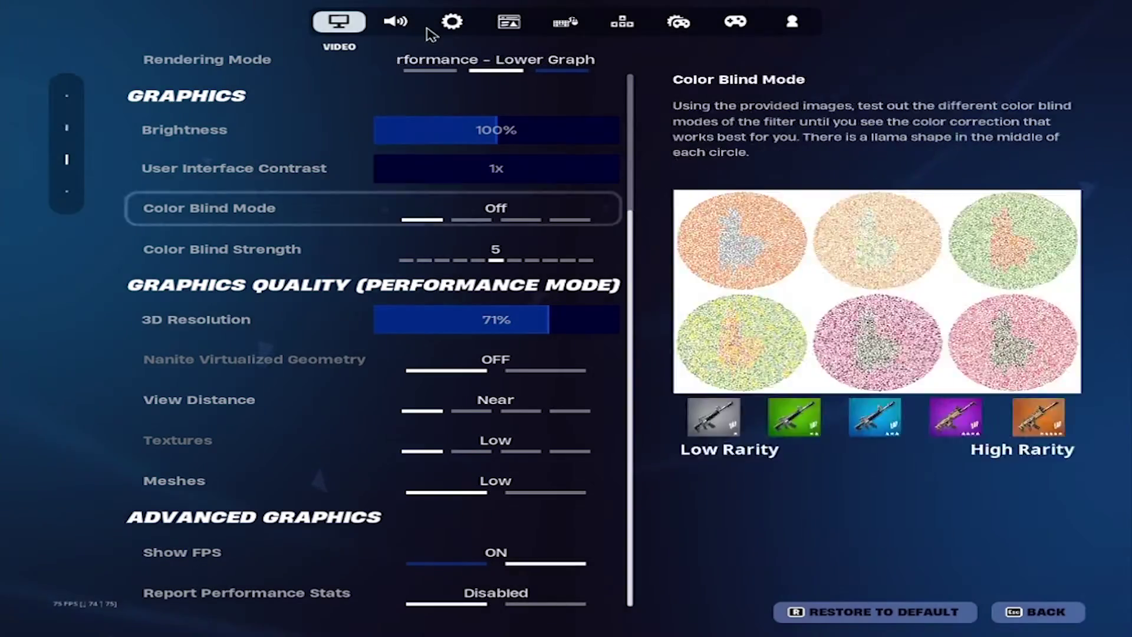
left_click(574, 55)
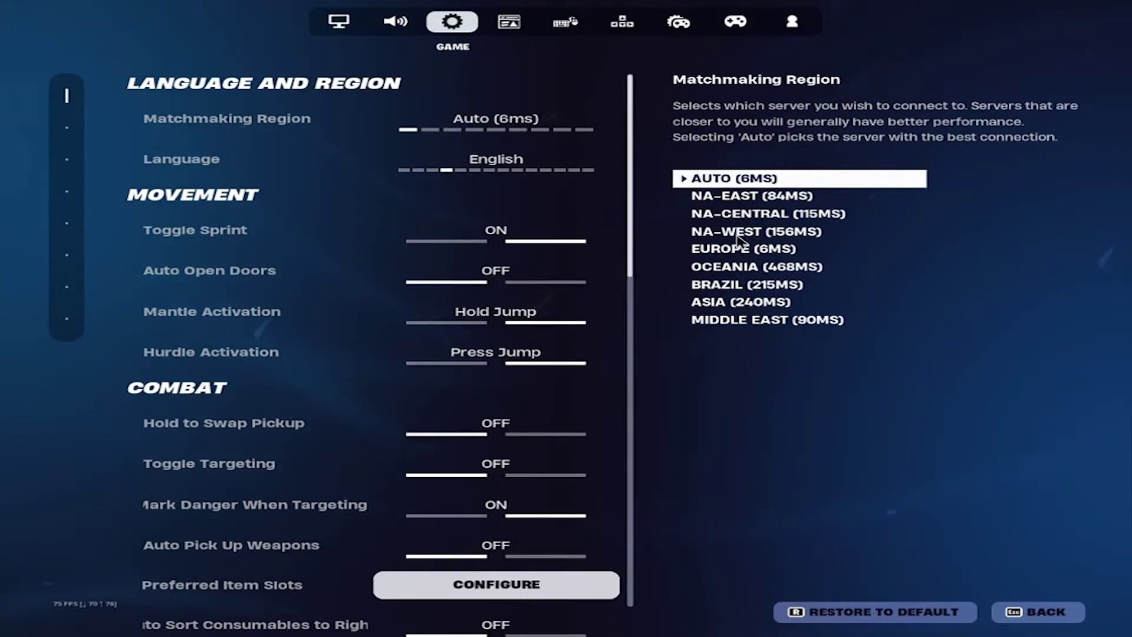
scroll(611, 212, "down", 4)
scroll(601, 310, "down", 5)
scroll(601, 372, "down", 5)
scroll(580, 392, "down", 4)
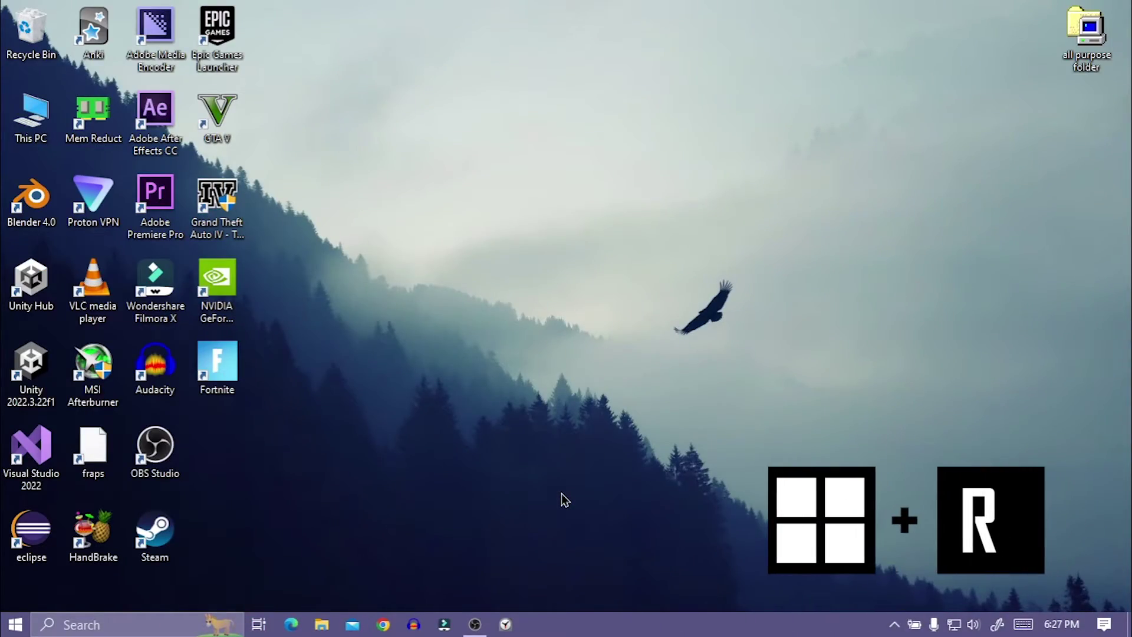
Run the path %localappdata%/FortniteGame/Saved/Config/WindowsClient, dismiss the open-with chooser, and reopen Run.
key("super+r")
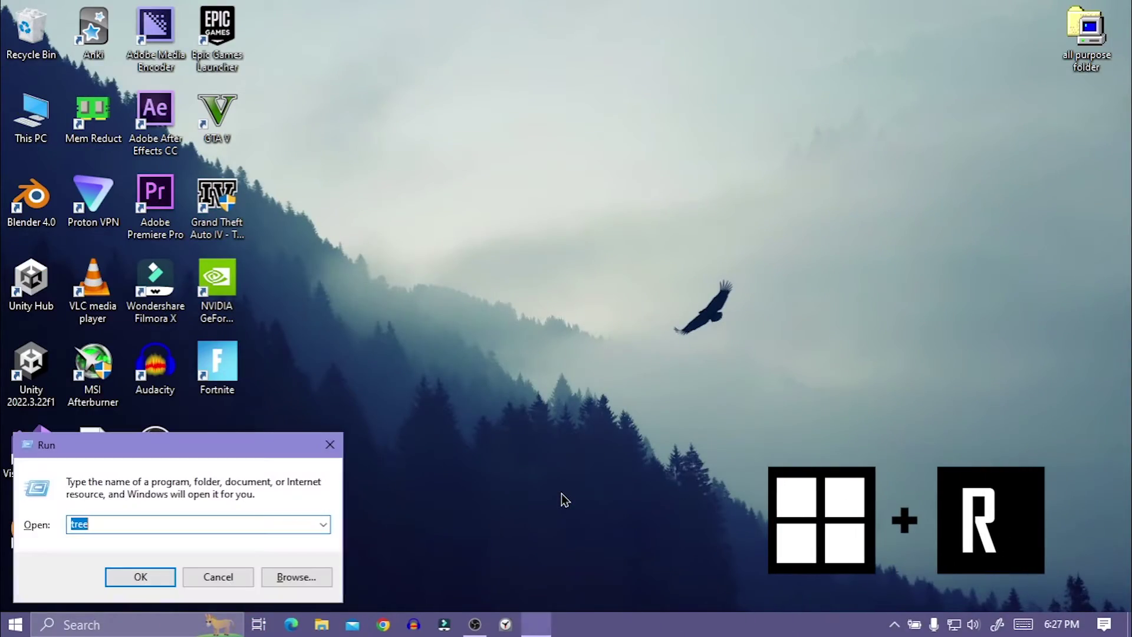
key("BackSpace")
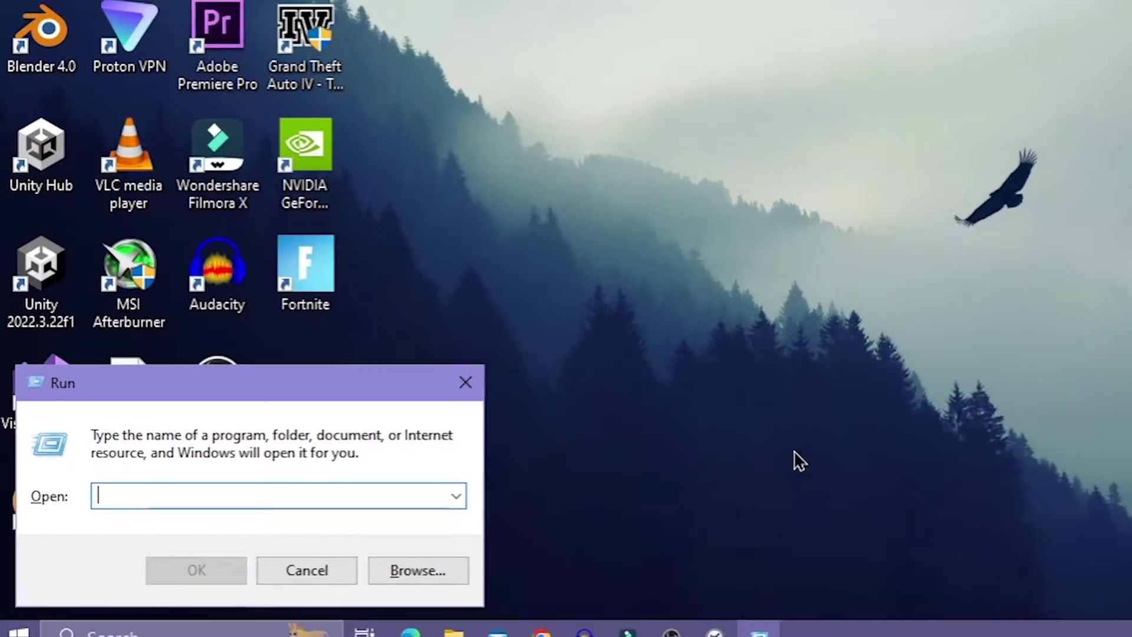
type("%localappdata%/FortniteGame/Saved/Config/WindowsClient")
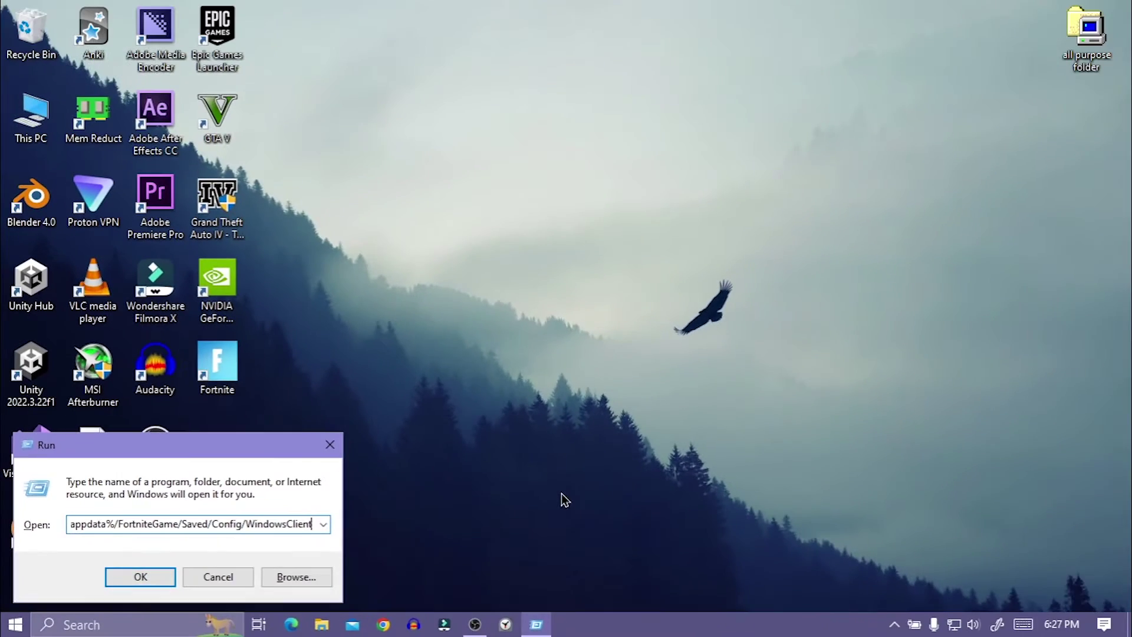
key("Return")
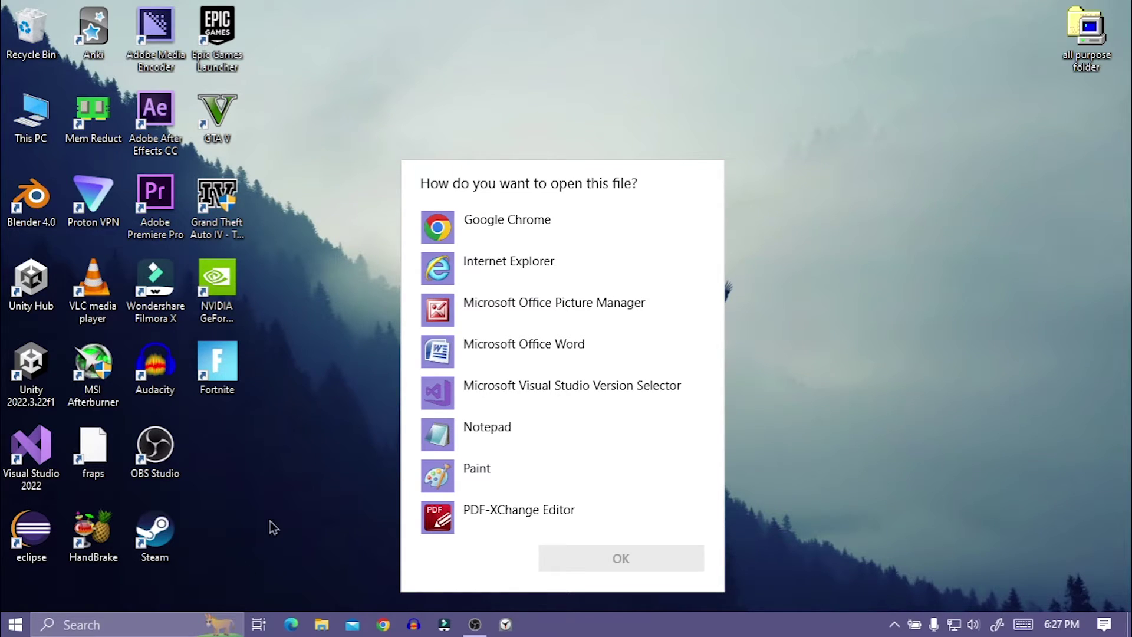
key("Escape")
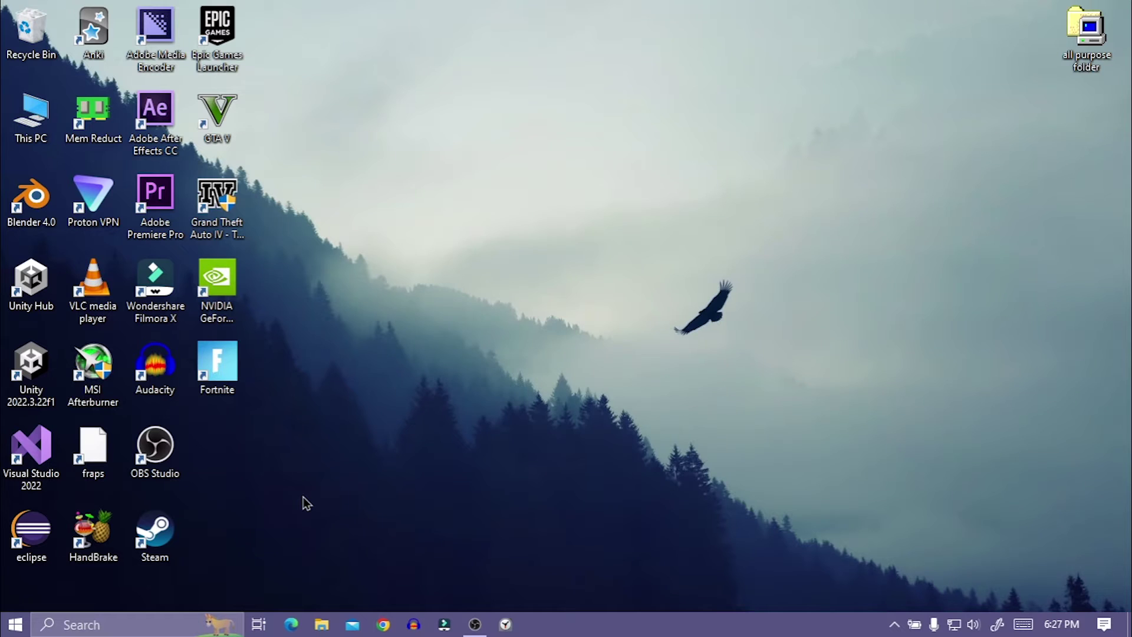
key("super+r")
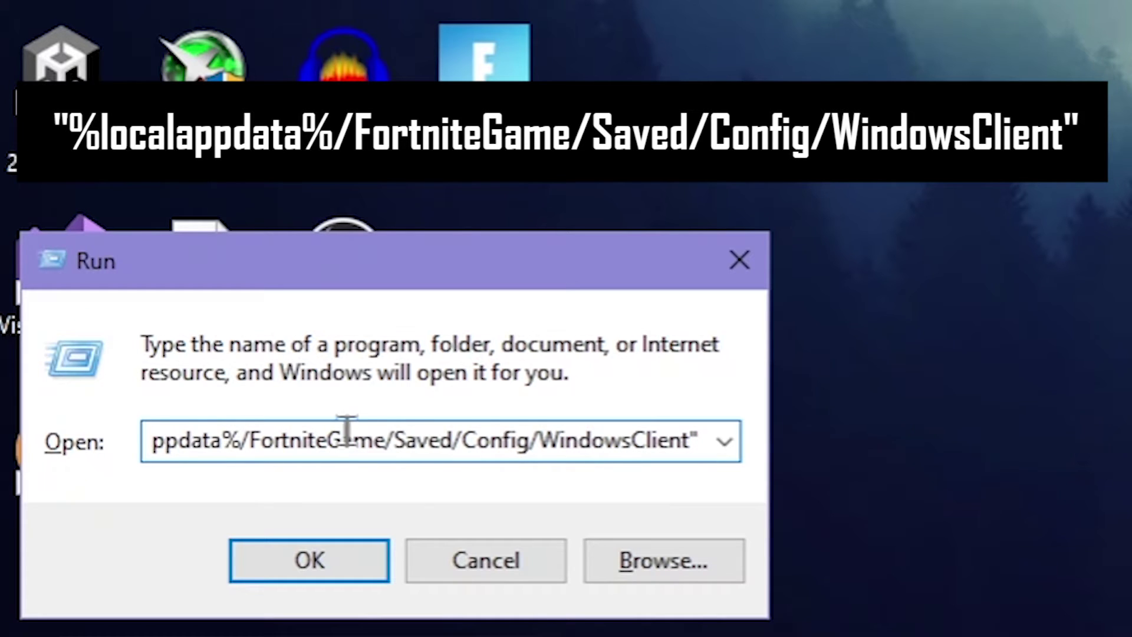
type("\"%locala")
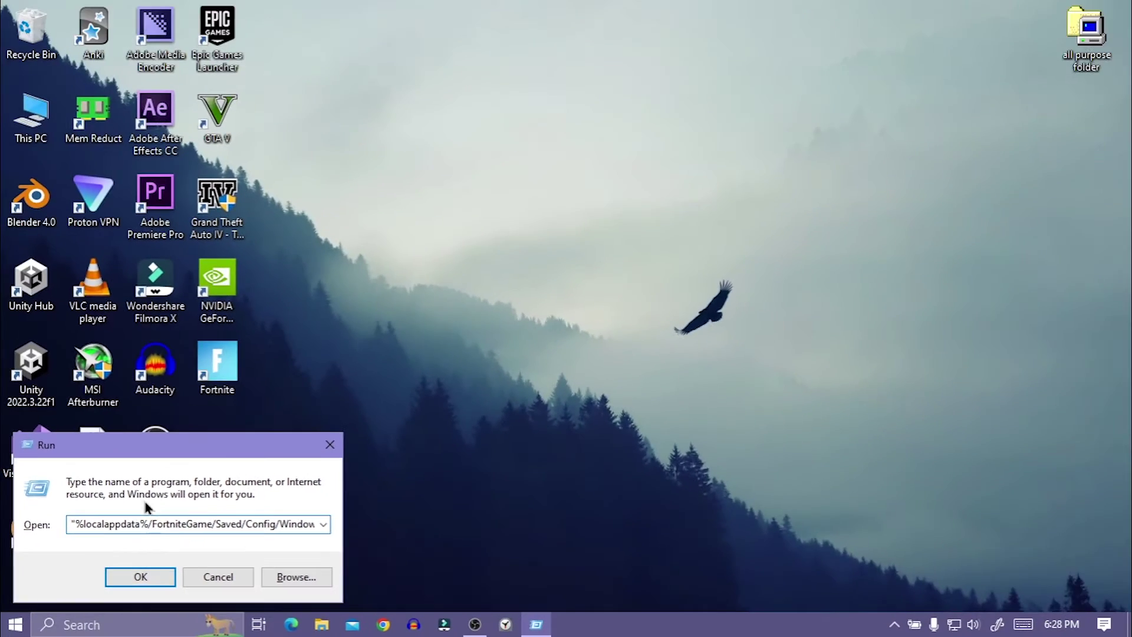
Open the WindowsClient folder, open GameUserSettings.ini in Notepad, and maximize the window.
left_click(137, 578)
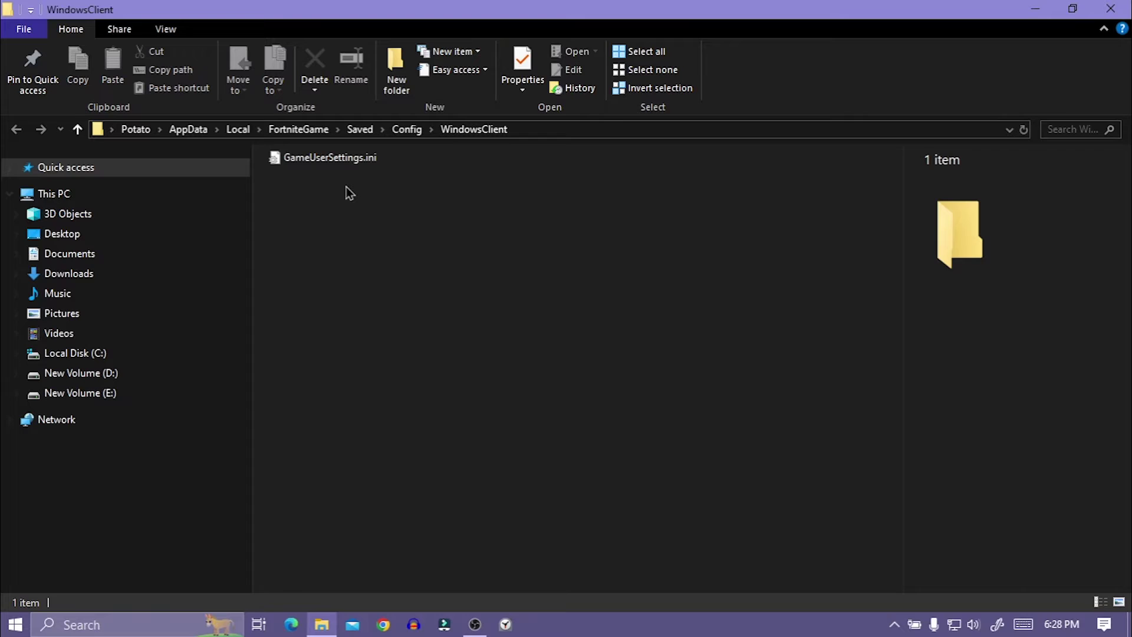
double_click(367, 161)
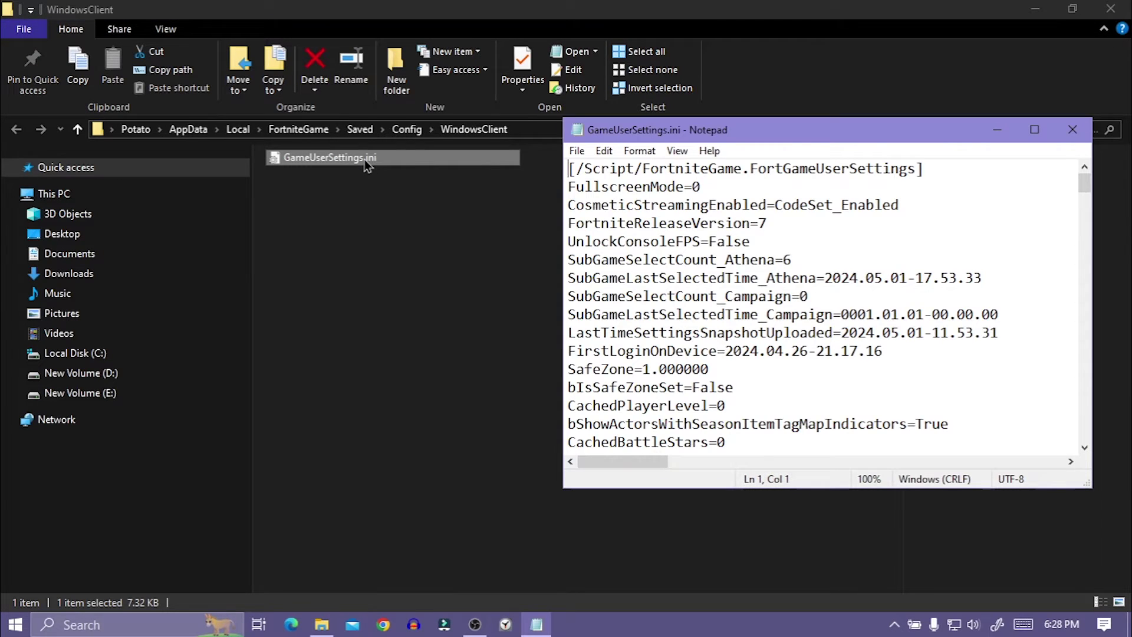
left_click(1037, 132)
scroll(779, 203, "down", 3)
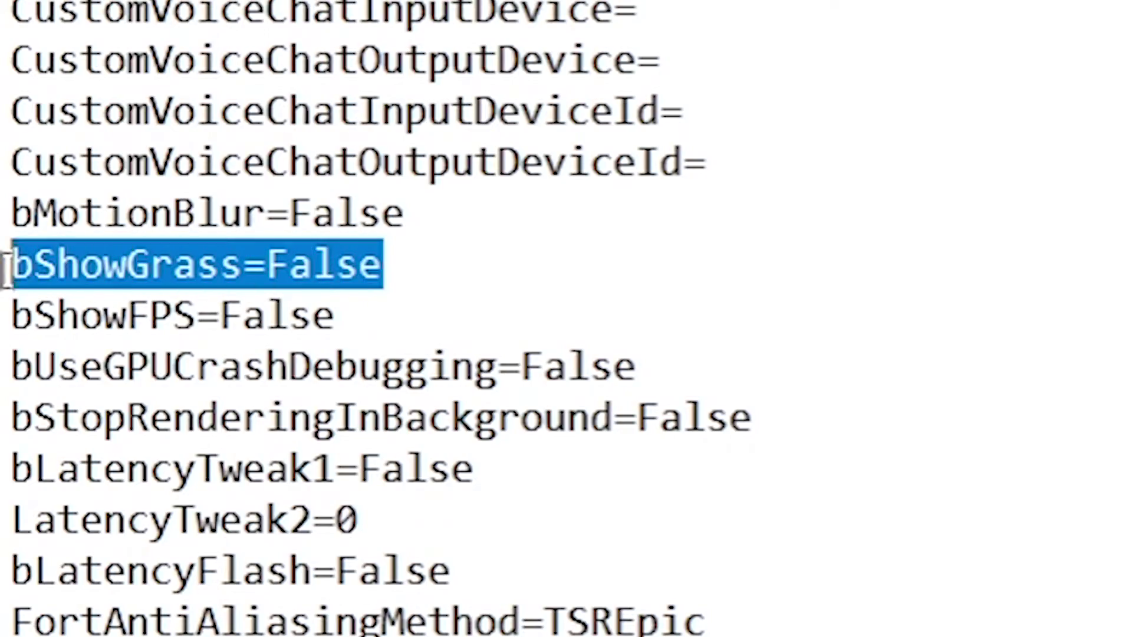
scroll(333, 375, "down", 5)
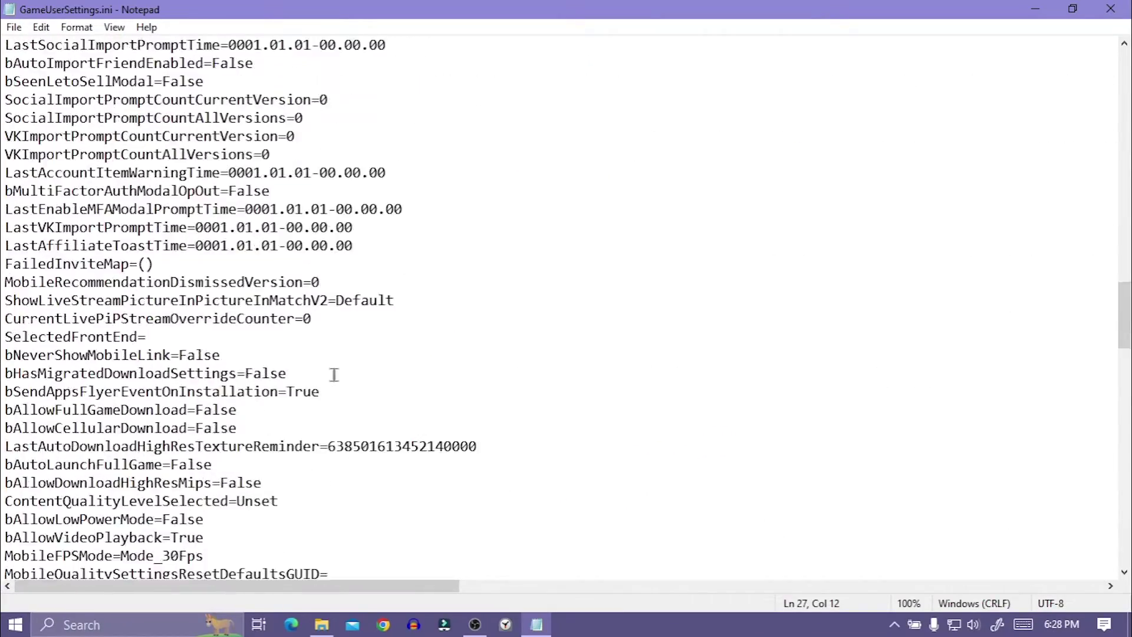
scroll(333, 375, "down", 5)
scroll(334, 374, "up", 3)
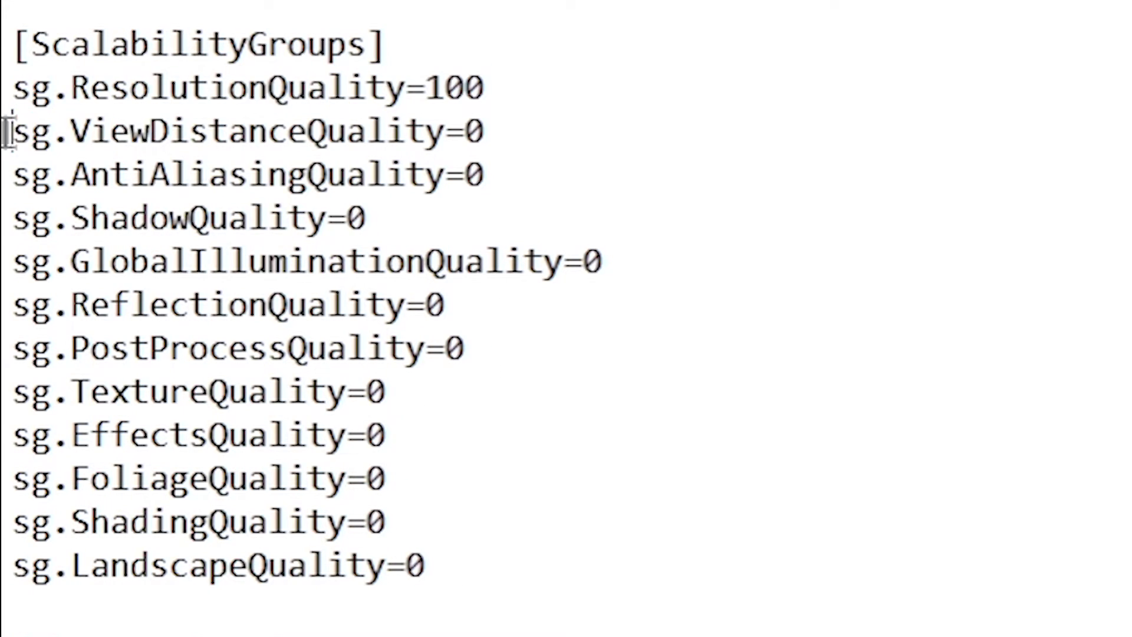
Select the sg.ResolutionQuality line and open the File menu to save the config.
left_click_drag(11, 131, 9, 88)
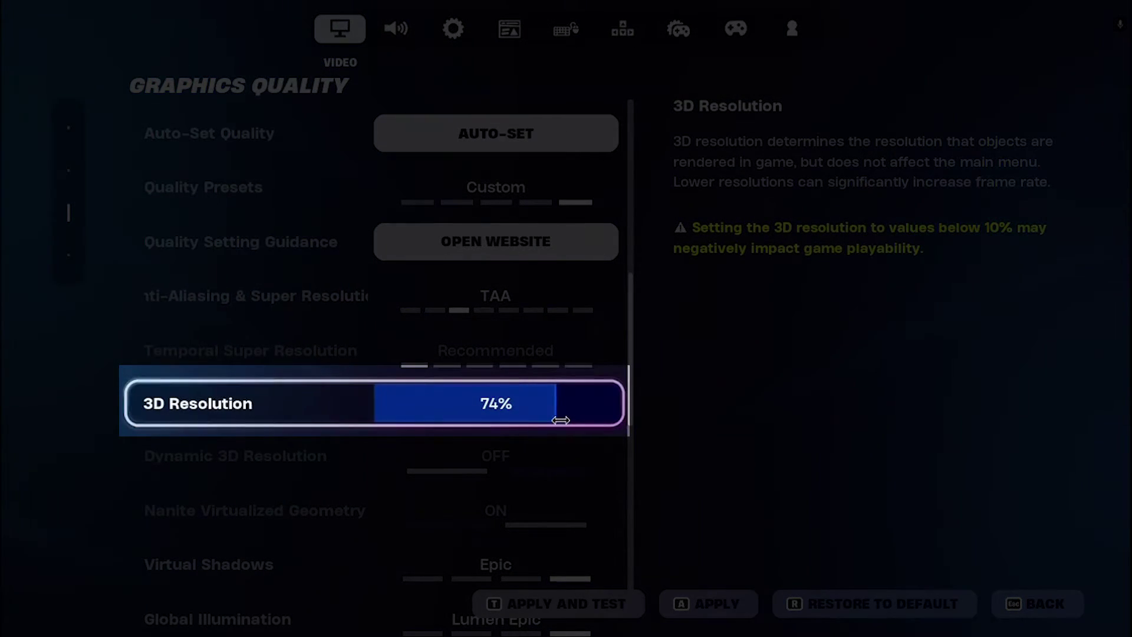
scroll(464, 299, "up", 3)
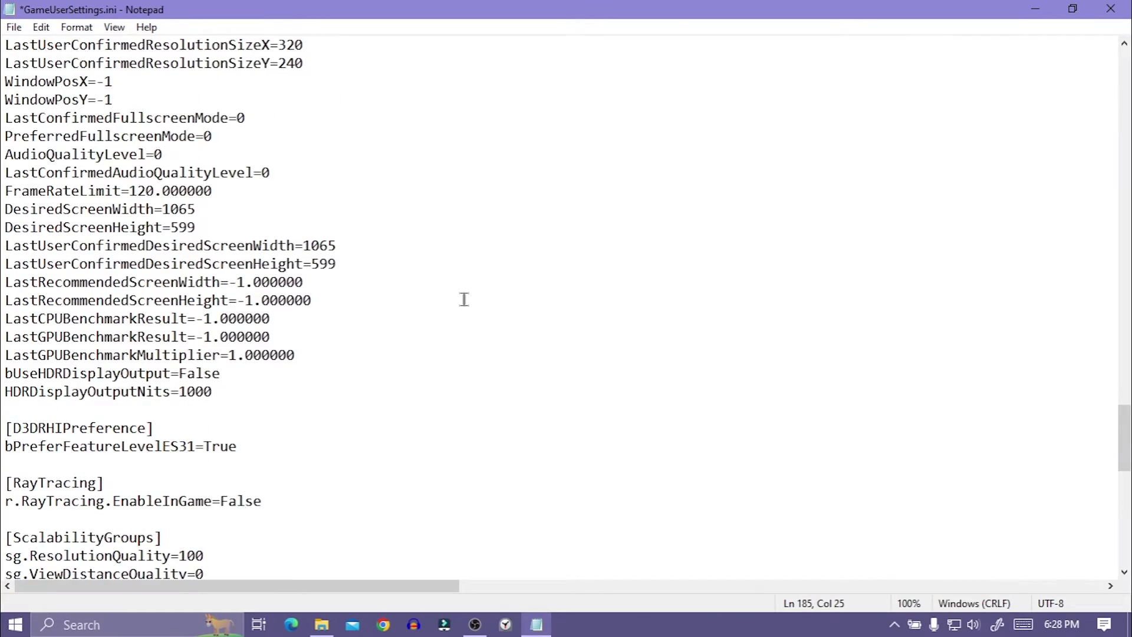
scroll(464, 299, "up", 3)
scroll(464, 299, "up", 1)
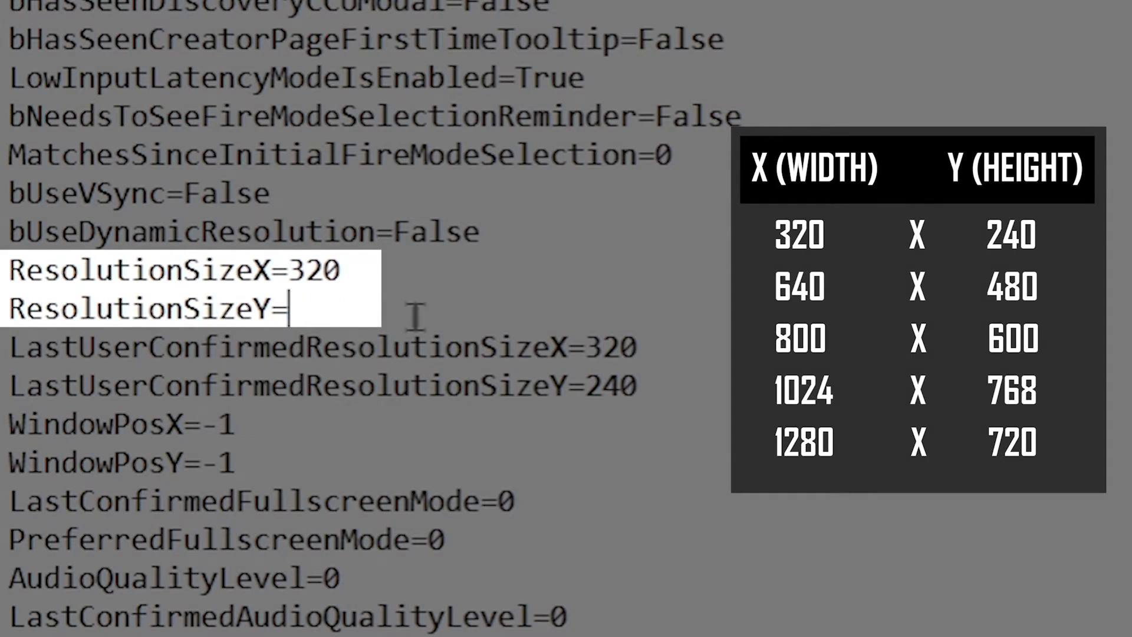
type("240")
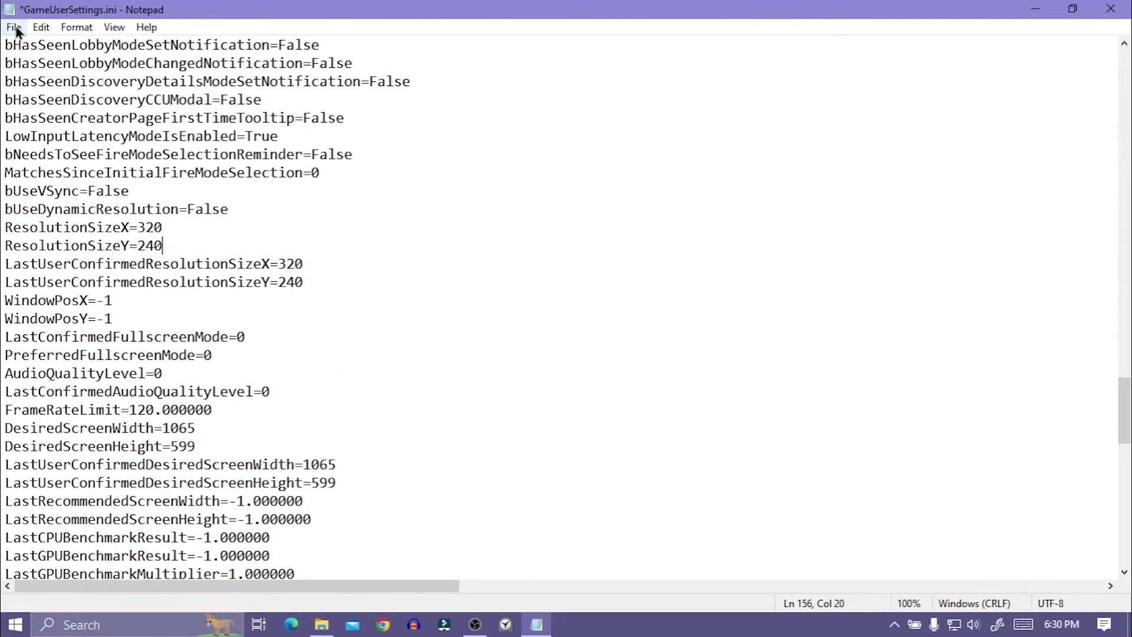
left_click(17, 26)
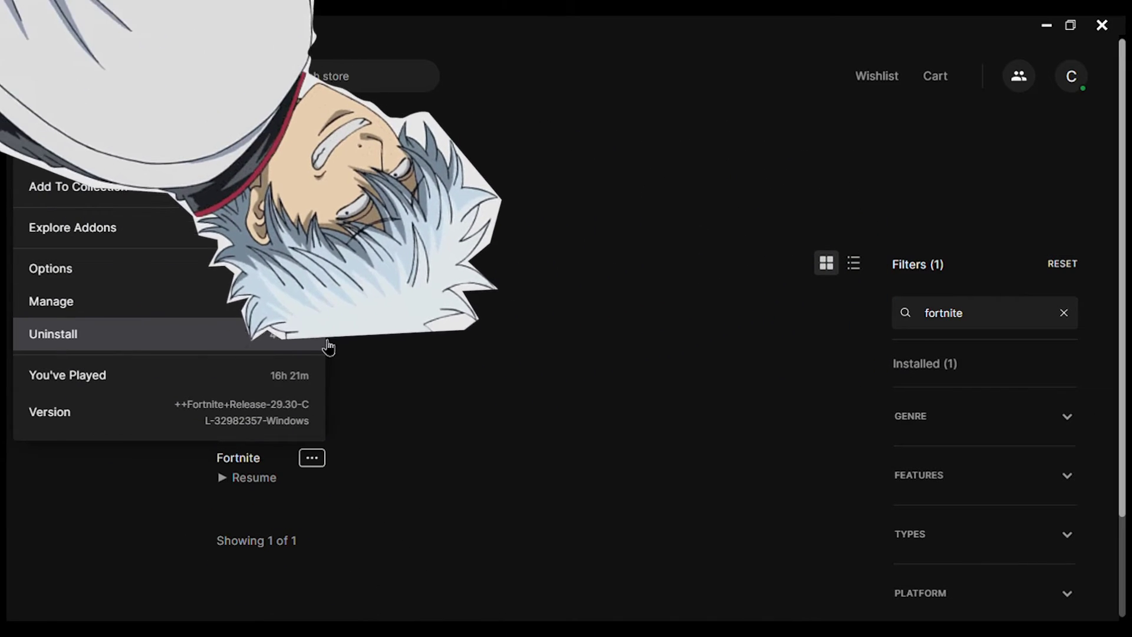
Uninstall Fortnite from the Epic Games Launcher and confirm the removal.
left_click(301, 335)
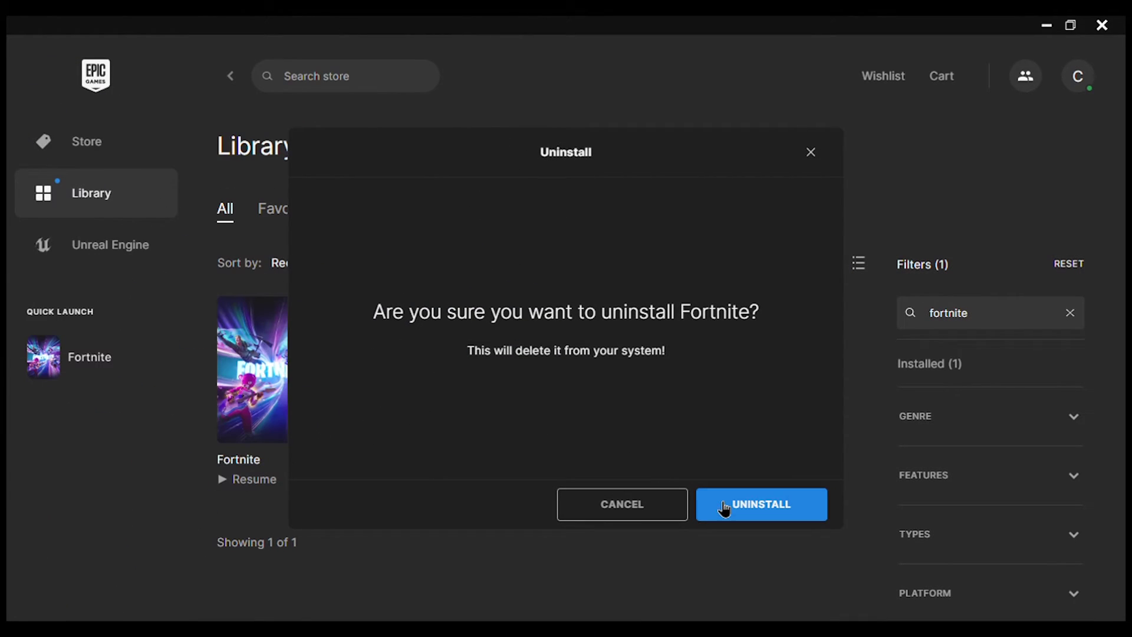
left_click(732, 510)
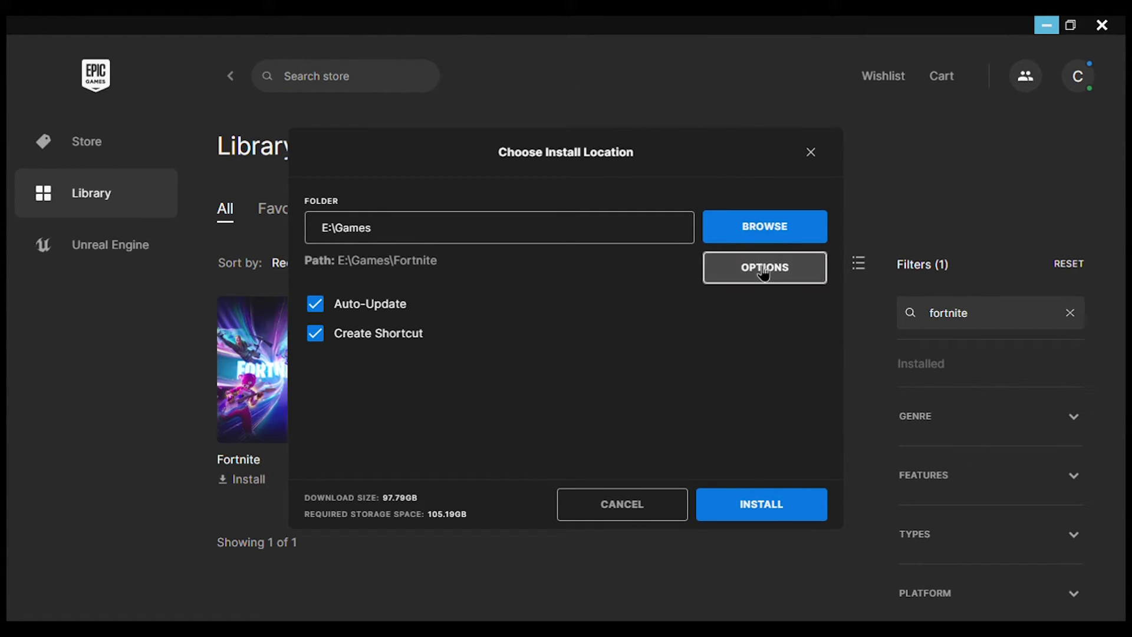
Show Fortnite's optional install components and untick High Resolution Textures.
left_click(764, 268)
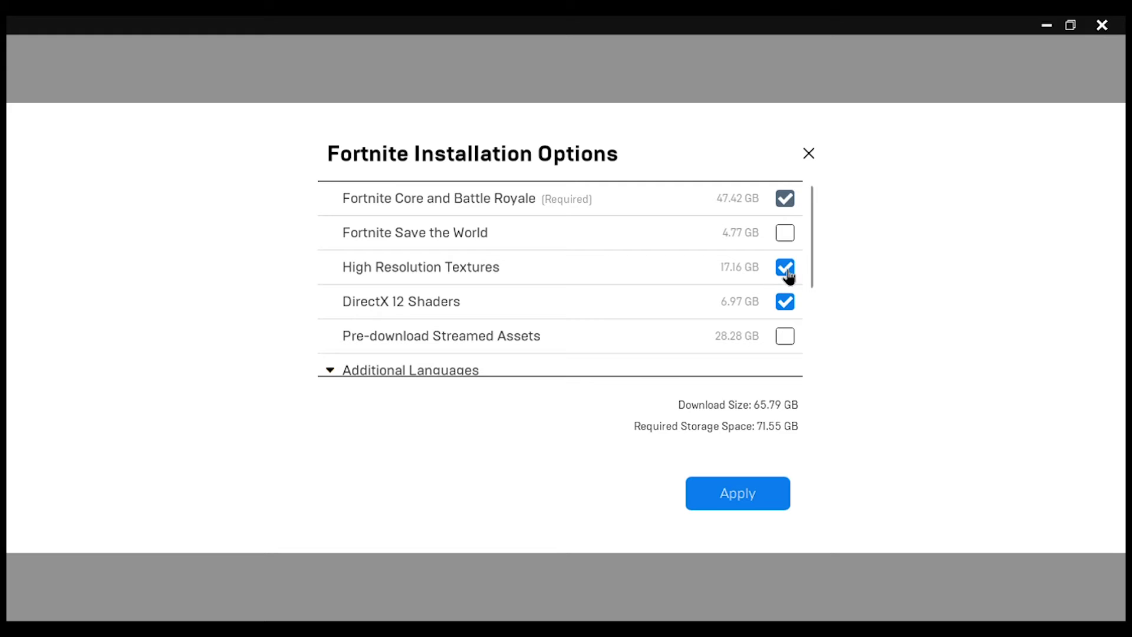
left_click(784, 267)
scroll(812, 282, "down", 1)
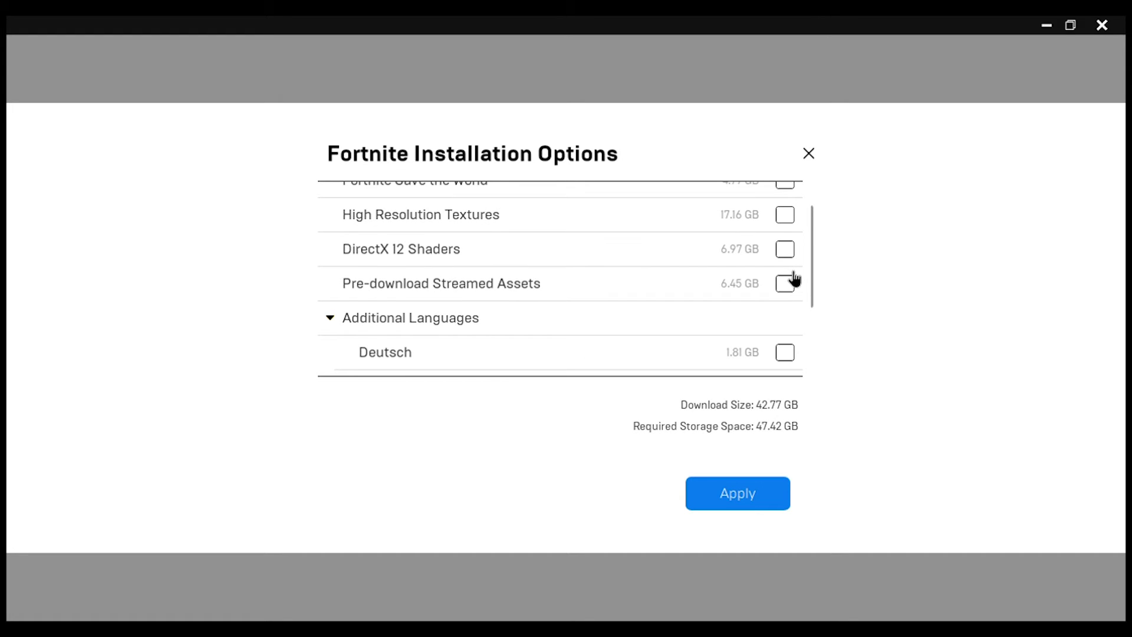
scroll(788, 277, "down", 1)
scroll(788, 276, "down", 1)
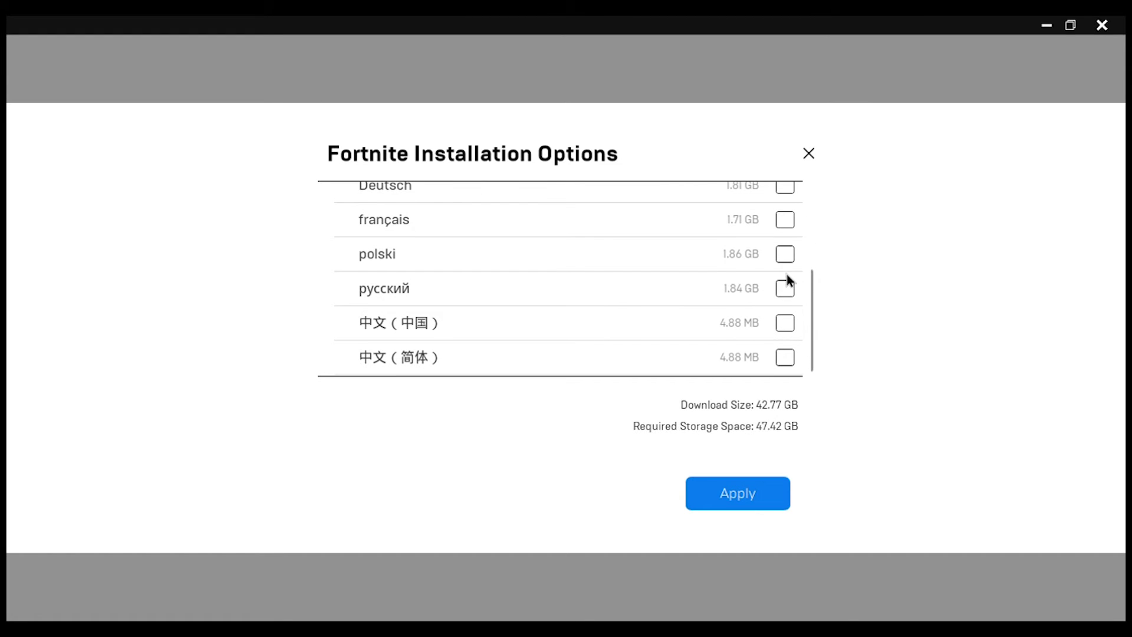